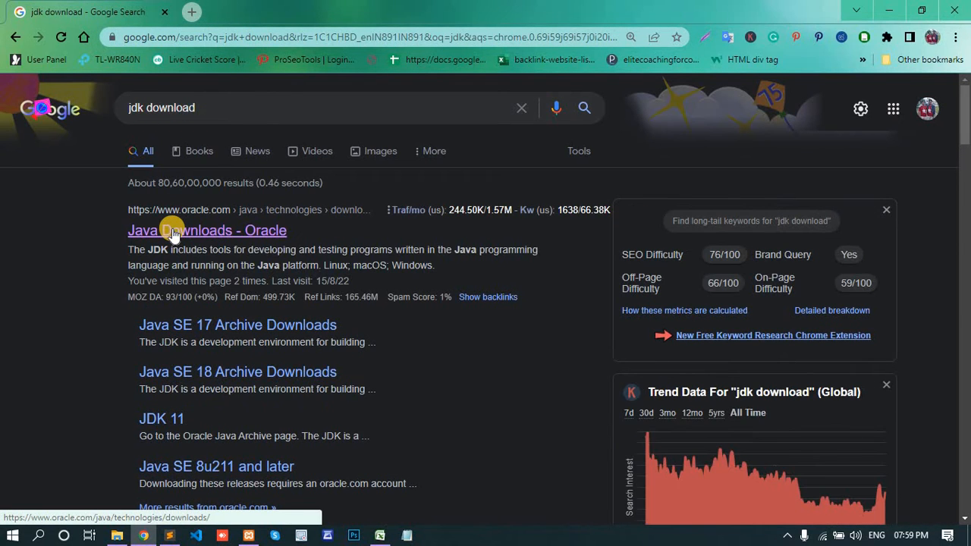
# Step: Open Oracle's Java Downloads page from the search results and show the Windows downloads for Java SE Development Kit 18.0.2
pyautogui.keyDown('ctrl'); pyautogui.click(172, 232); pyautogui.keyUp('ctrl')
pyautogui.click(260, 10)
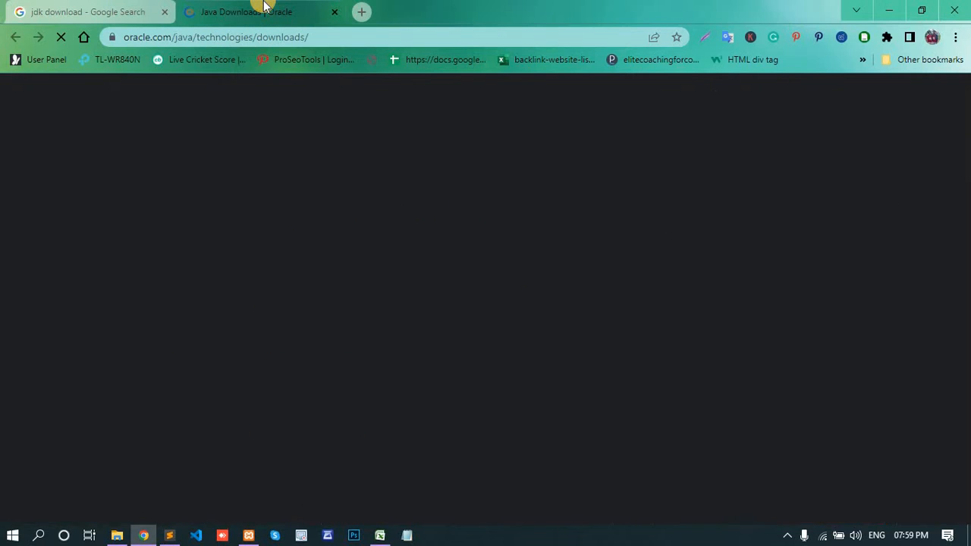
pyautogui.scroll(-5, 260, 239)
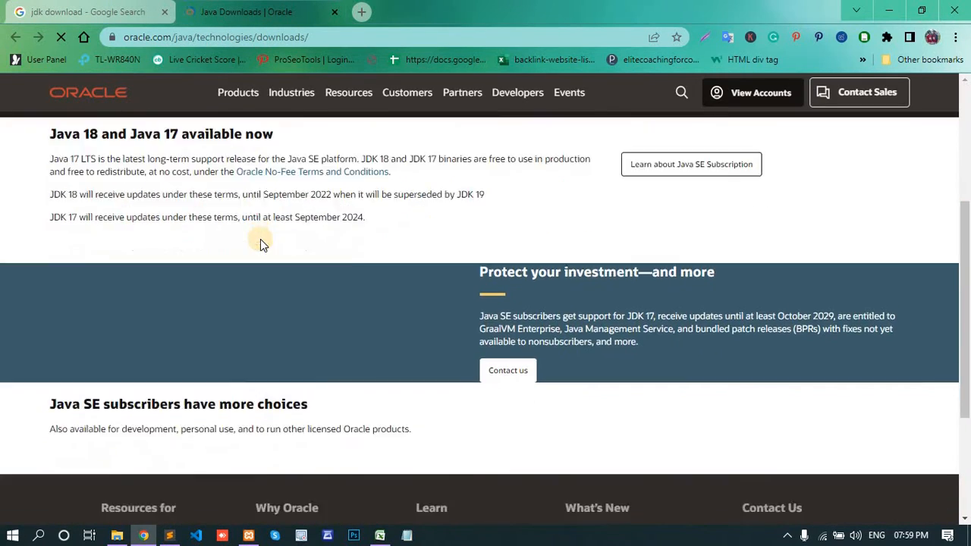
pyautogui.scroll(5, 260, 239)
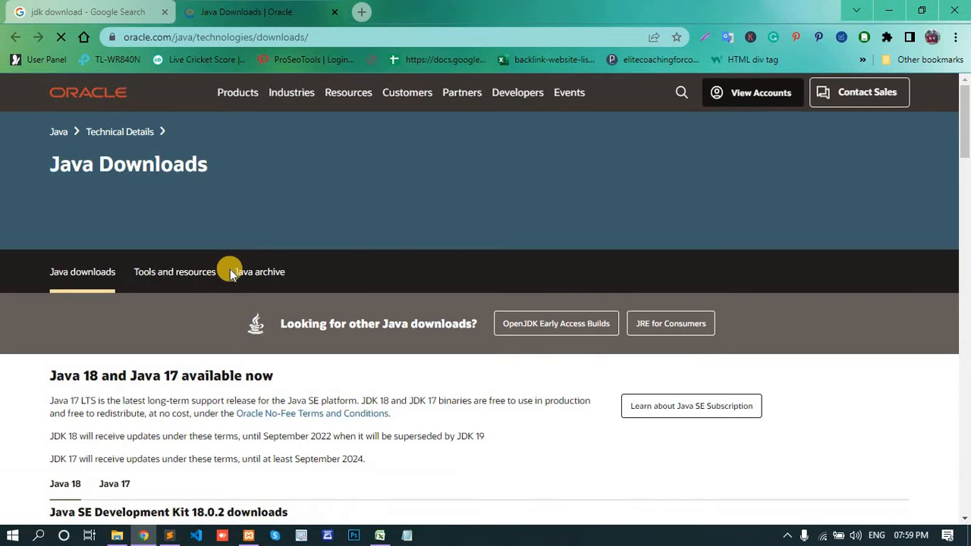
pyautogui.scroll(-6, 255, 270)
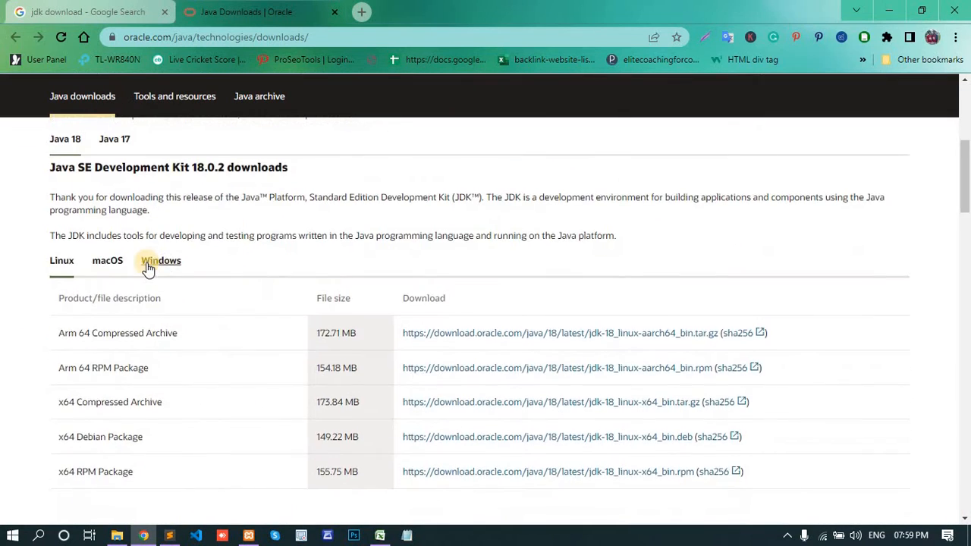
pyautogui.click(153, 267)
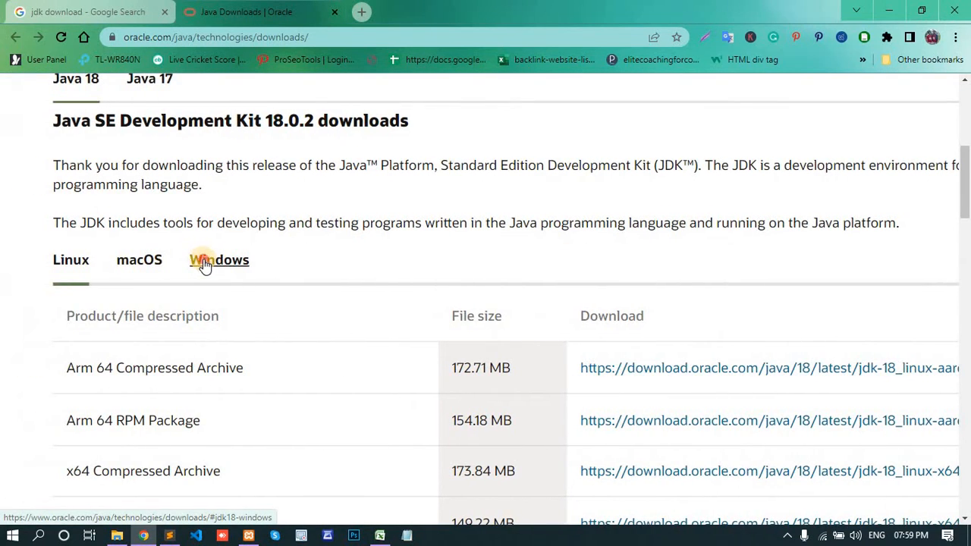
pyautogui.scroll(-2, 203, 265)
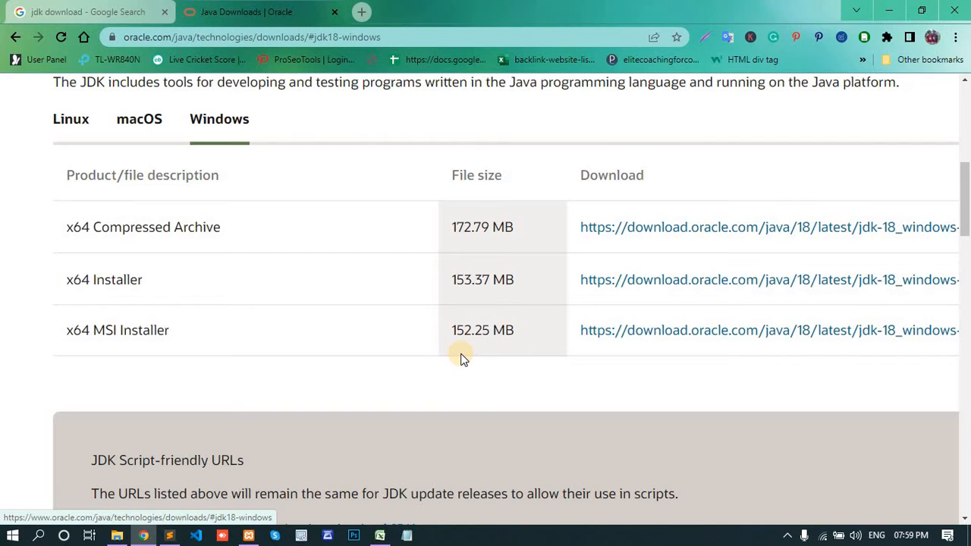
# Step: Download the x64 MSI Installer for JDK 18 and show the downloaded file in its folder
pyautogui.click(645, 341)
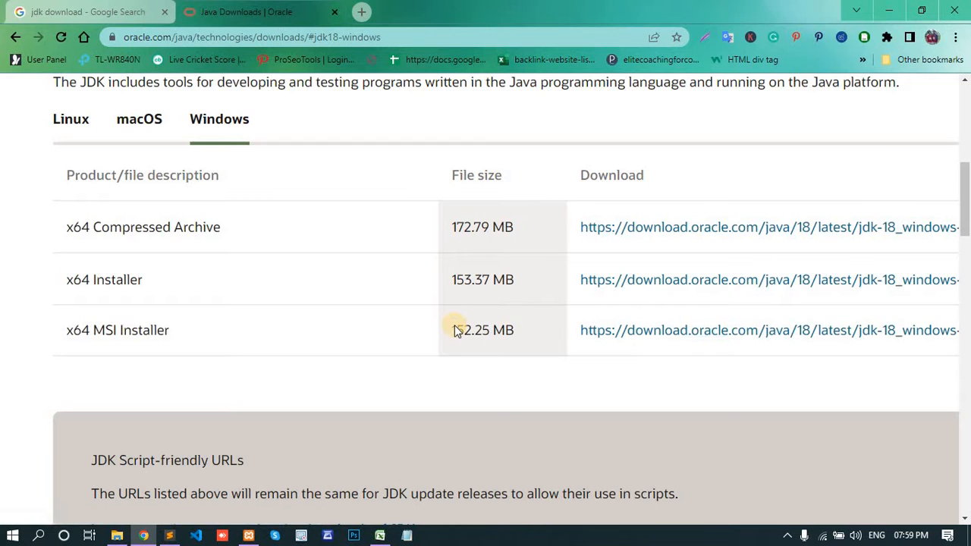
pyautogui.press('Return')
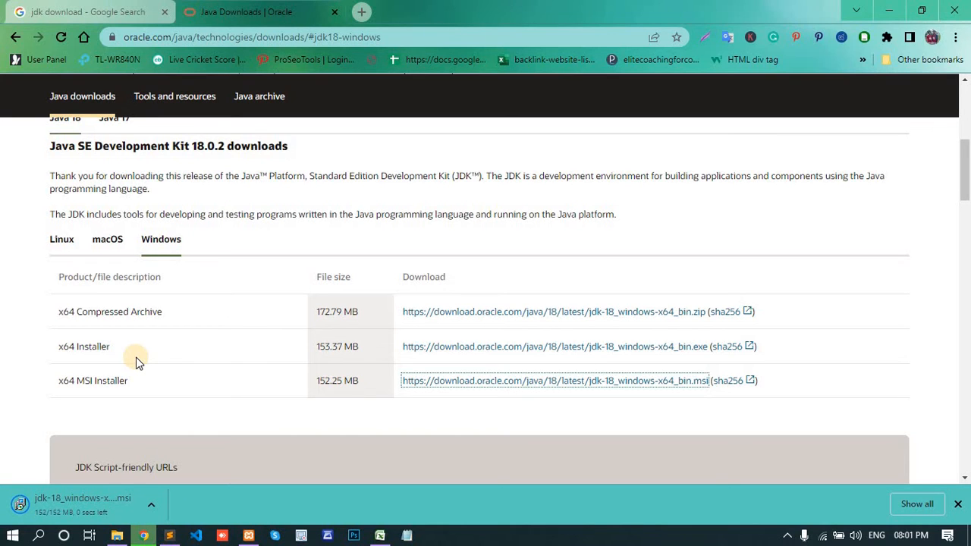
pyautogui.click(153, 511)
pyautogui.click(189, 455)
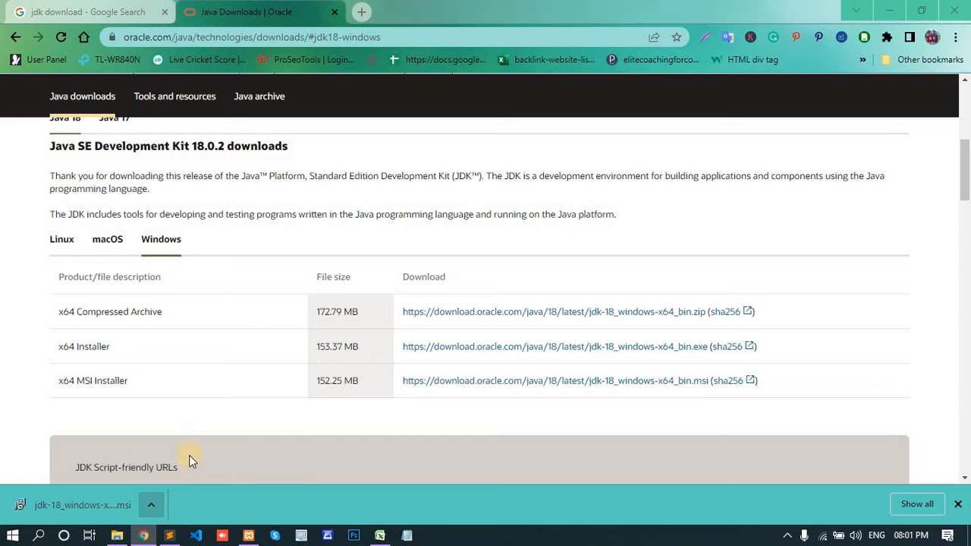
# Step: Install Java SE Development Kit 18.0.2 to the default folder C:\Program Files\Java\jdk-18.0.2\ and close the finished installer
pyautogui.click(652, 30)
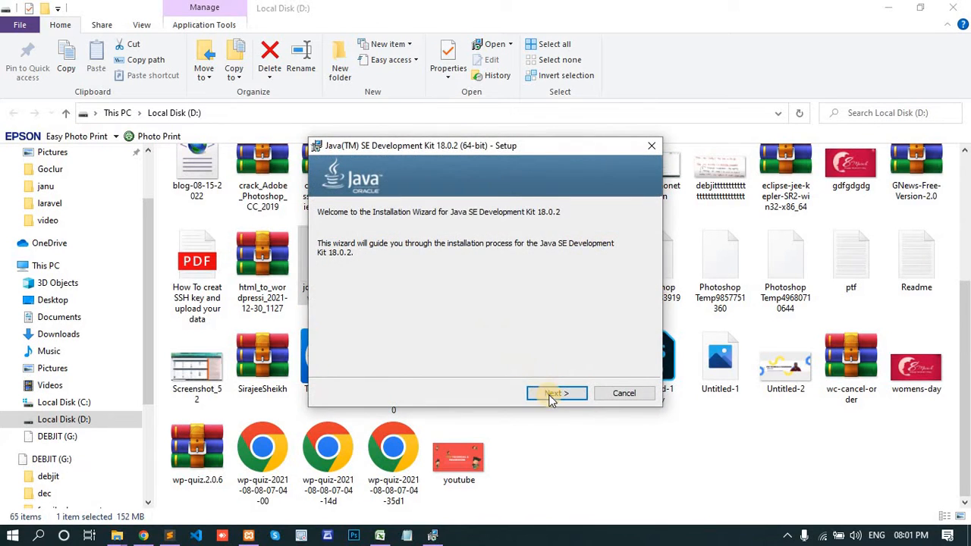
pyautogui.click(551, 394)
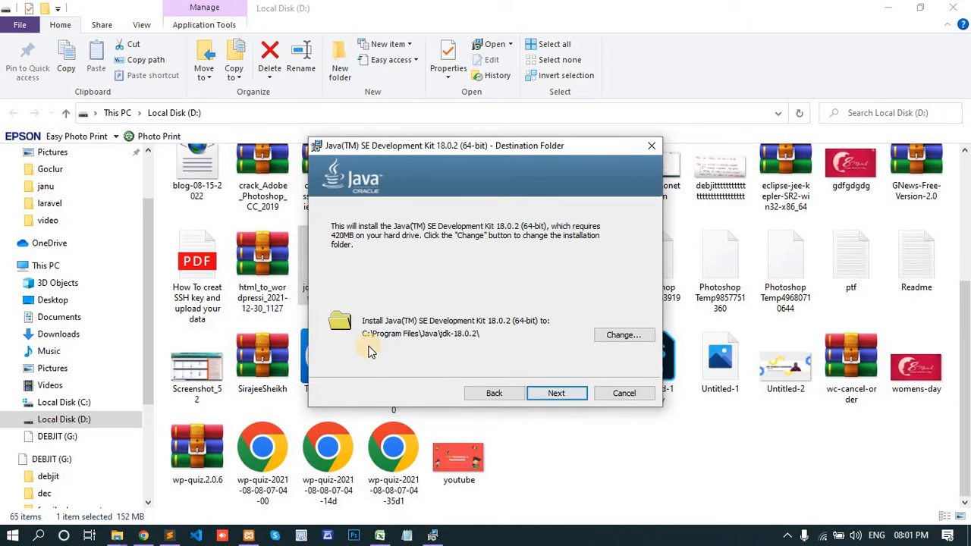
pyautogui.click(555, 395)
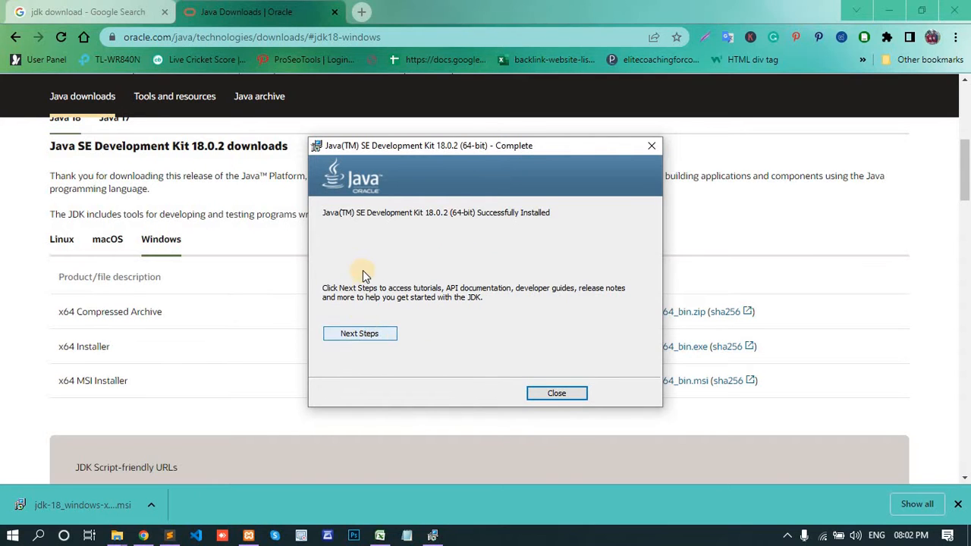
pyautogui.click(555, 393)
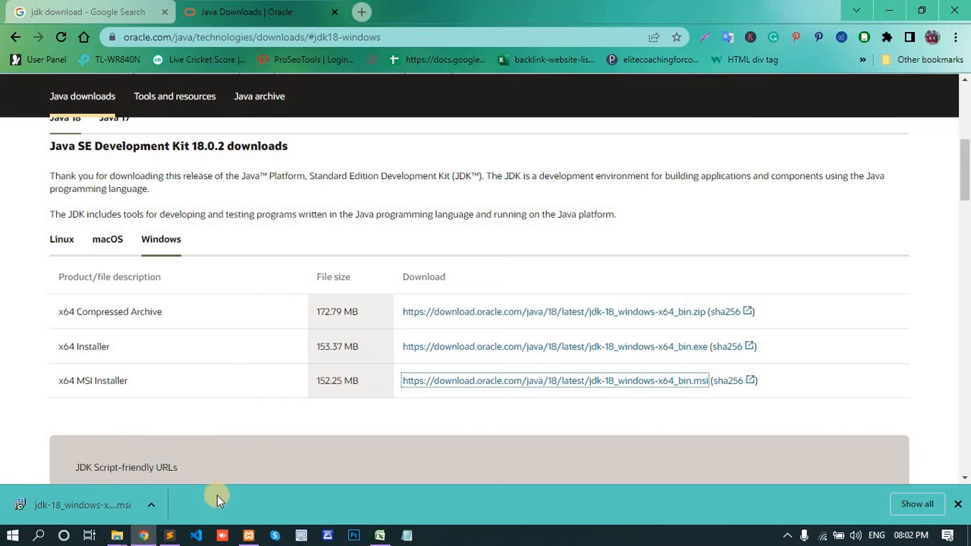
# Step: Open the Environment Variables dialog through the properties of This PC and the advanced system settings
pyautogui.click(116, 535)
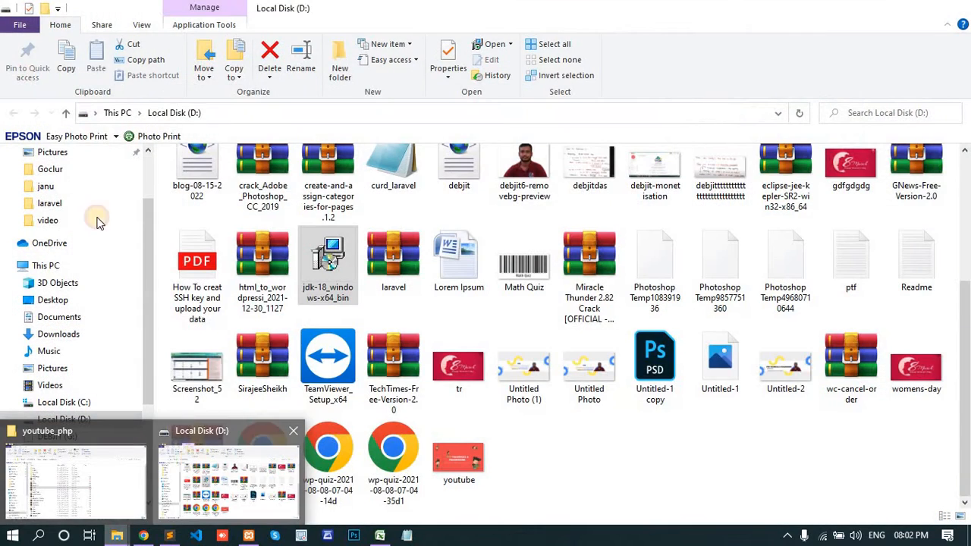
pyautogui.click(193, 456)
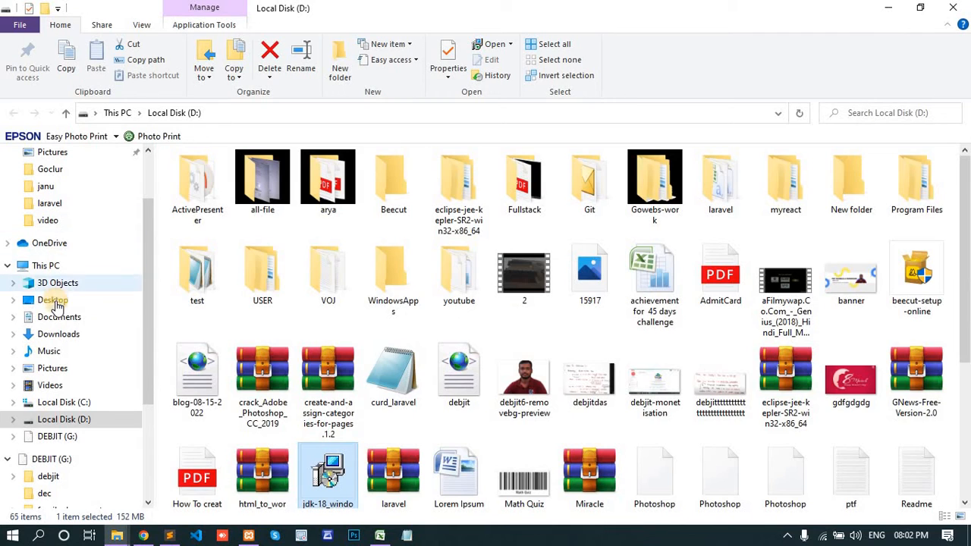
pyautogui.click(53, 300)
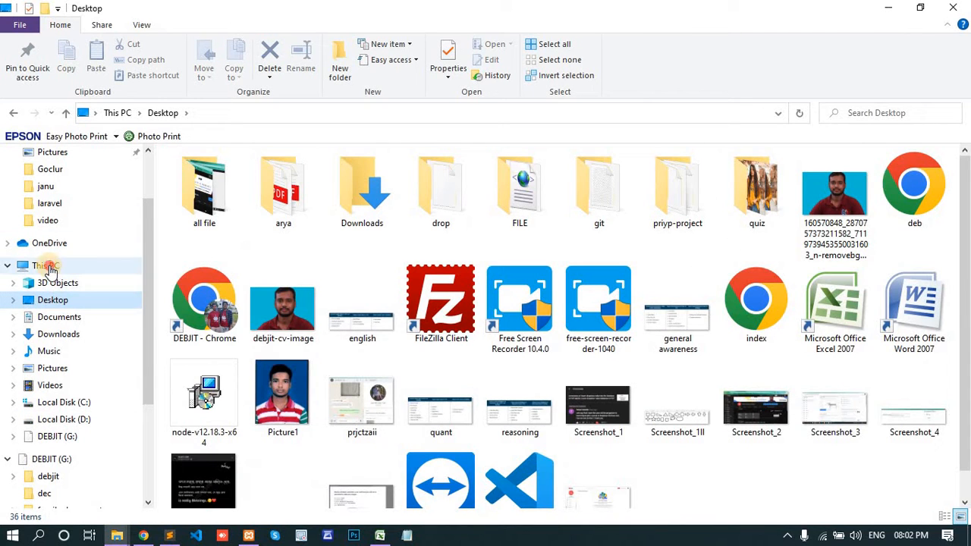
pyautogui.click(48, 267)
pyautogui.rightClick(421, 357)
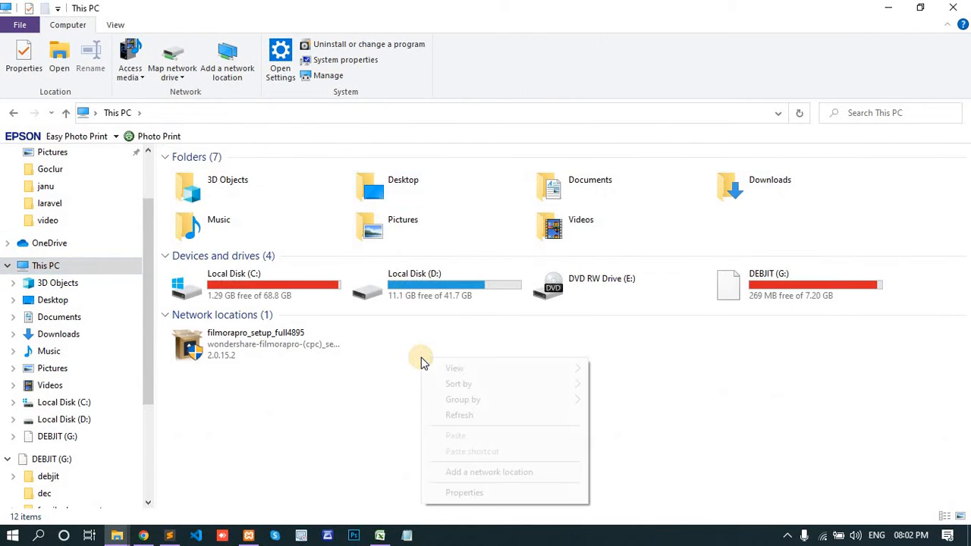
pyautogui.click(461, 493)
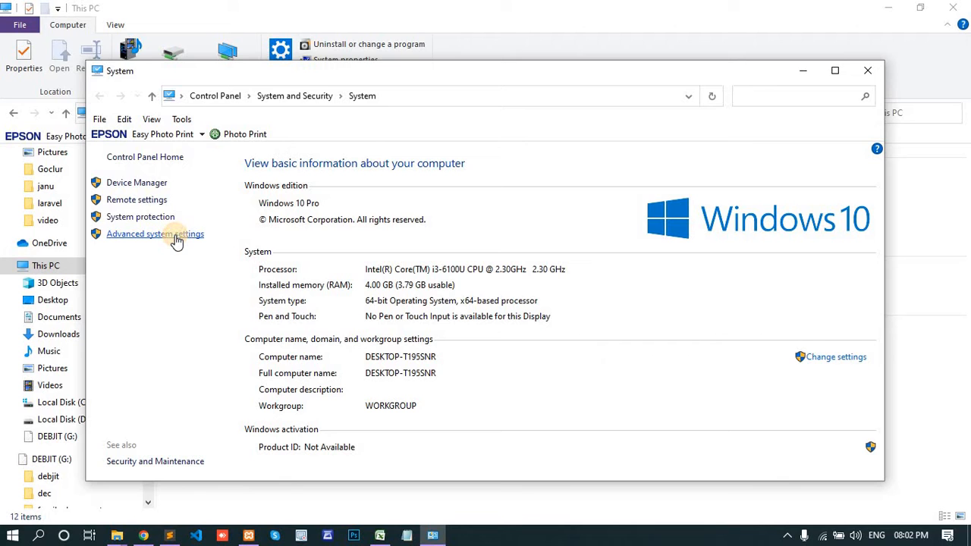
pyautogui.click(155, 234)
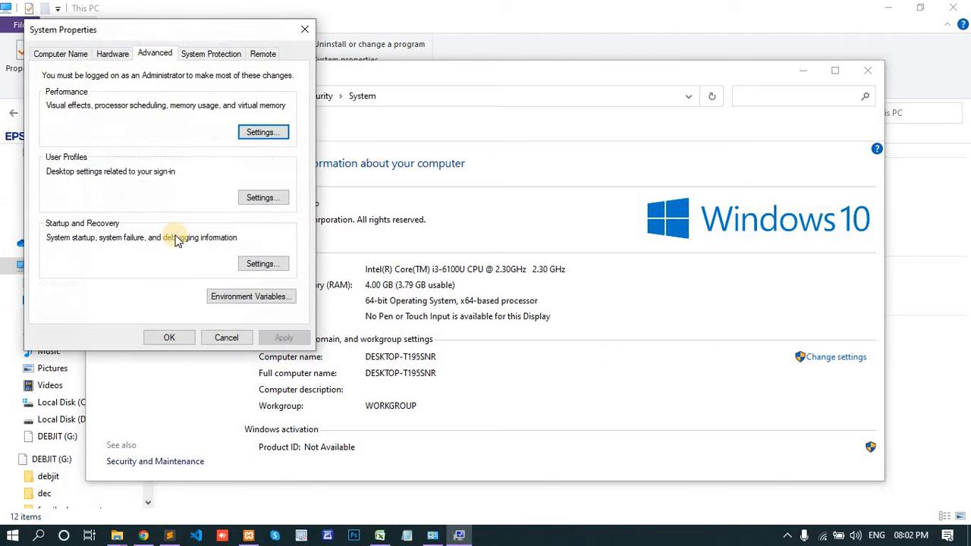
pyautogui.click(243, 301)
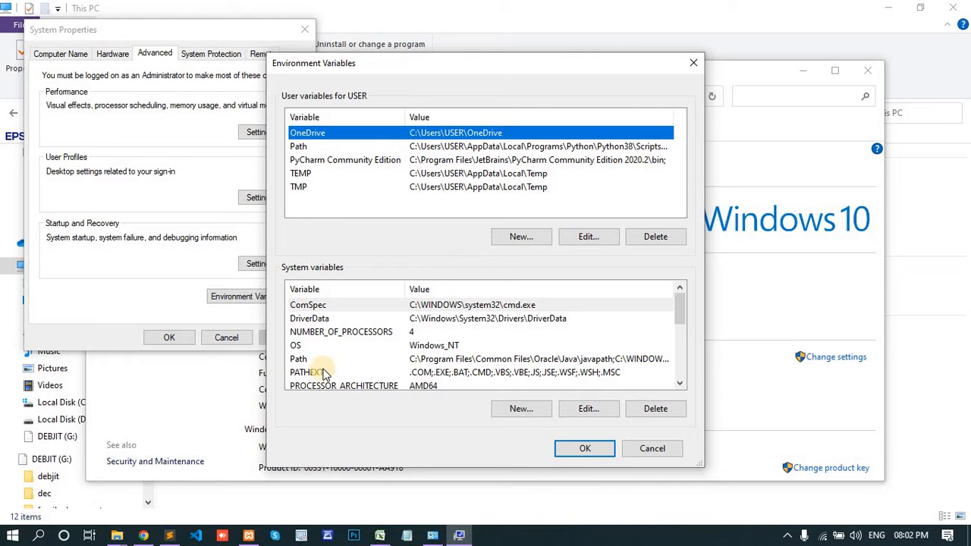
# Step: In File Explorer, open the bin folder of jdk-18.0.2 under Program Files\Java on Local Disk (C:)
pyautogui.click(121, 537)
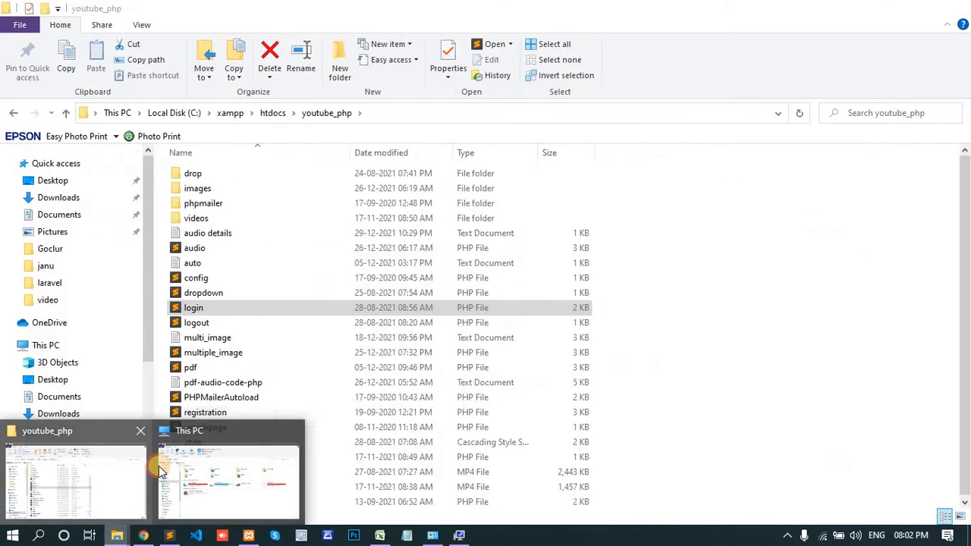
pyautogui.click(158, 466)
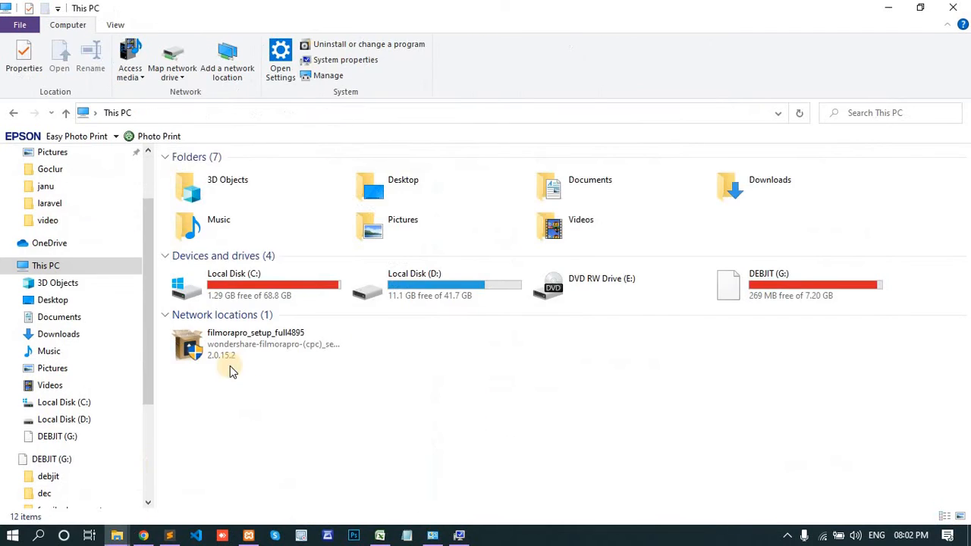
pyautogui.doubleClick(250, 279)
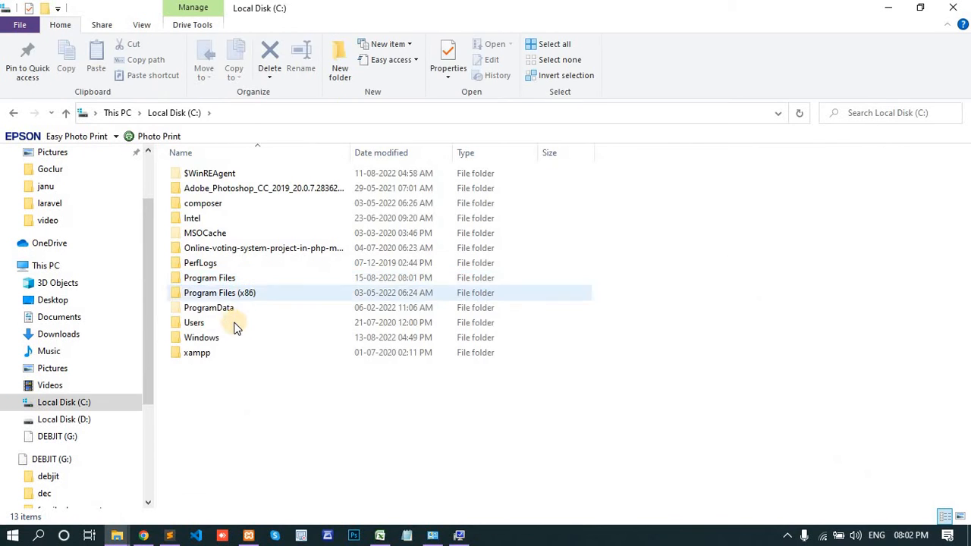
pyautogui.doubleClick(205, 282)
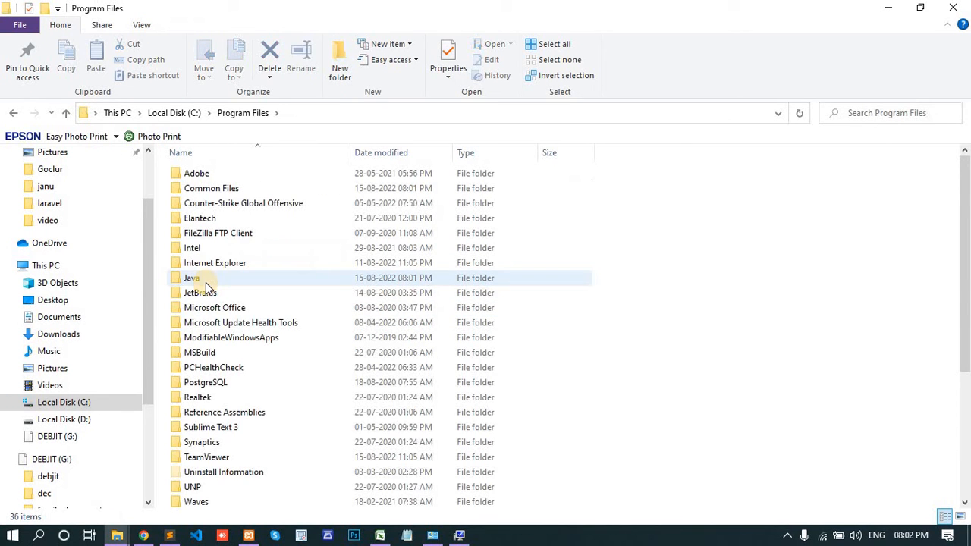
pyautogui.doubleClick(194, 277)
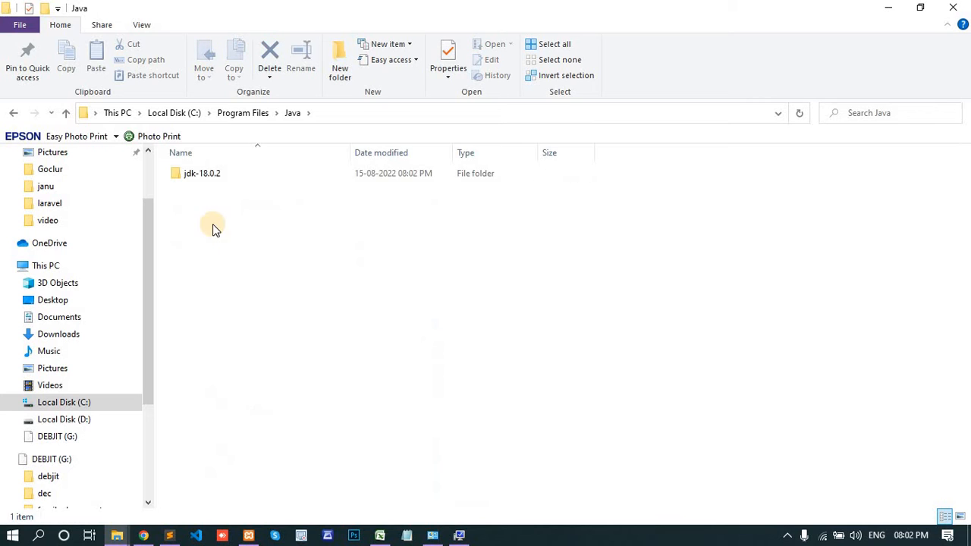
pyautogui.doubleClick(210, 177)
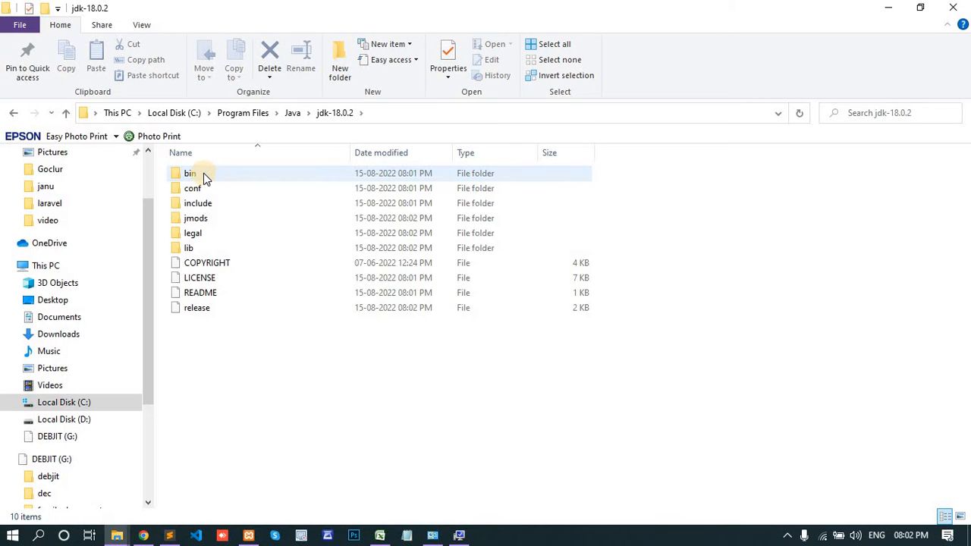
pyautogui.doubleClick(204, 176)
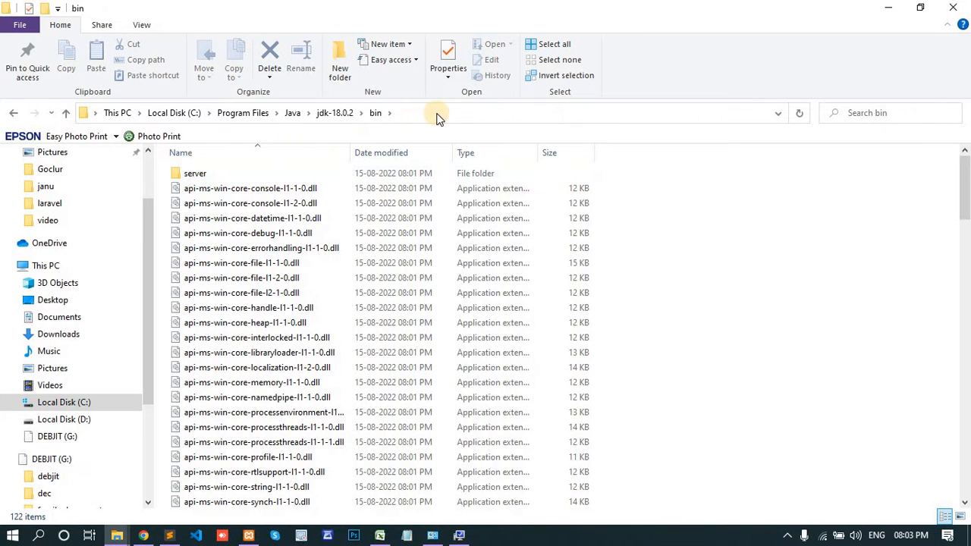
# Step: Copy the full path of the JDK bin folder, C:\Program Files\Java\jdk-18.0.2\bin
pyautogui.click(444, 115)
pyautogui.click(444, 113)
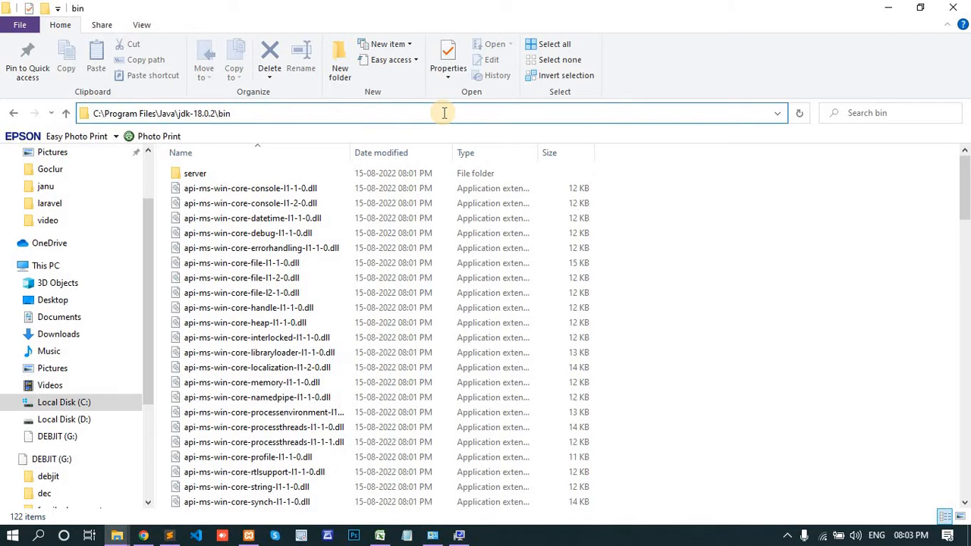
pyautogui.hotkey('ctrl', 'a')
pyautogui.hotkey('ctrl', 'c')
# Step: Add a user variable named PATH with the value C:\Program Files\Java\jdk-18.0.2\bin and accept the environment and system settings
pyautogui.hotkey('alt', 'Tab')
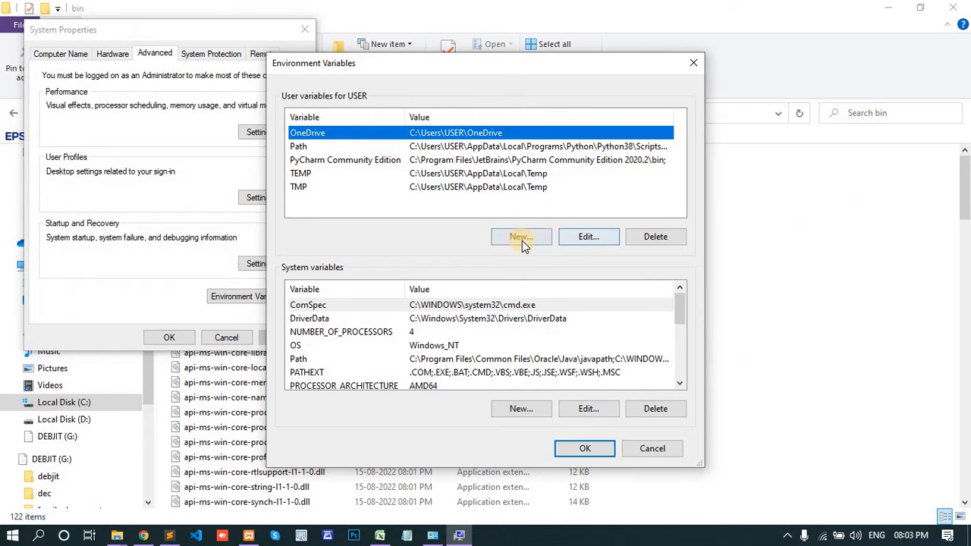
pyautogui.click(522, 238)
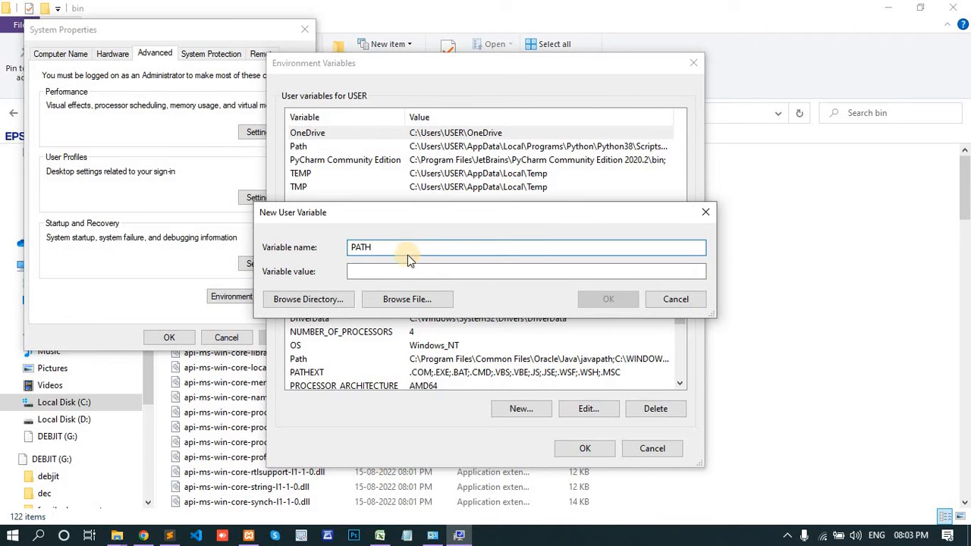
pyautogui.click(410, 271)
pyautogui.hotkey('ctrl', 'v')
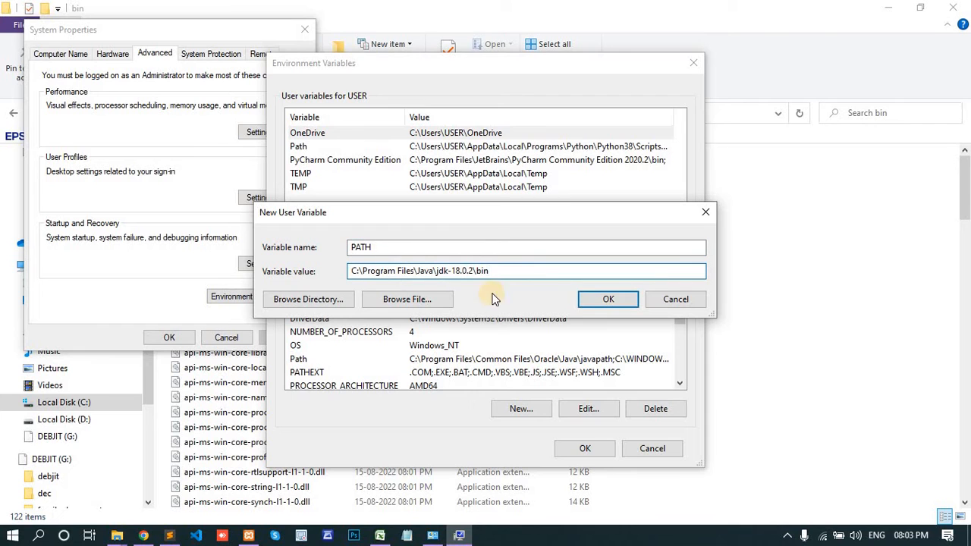
pyautogui.click(601, 301)
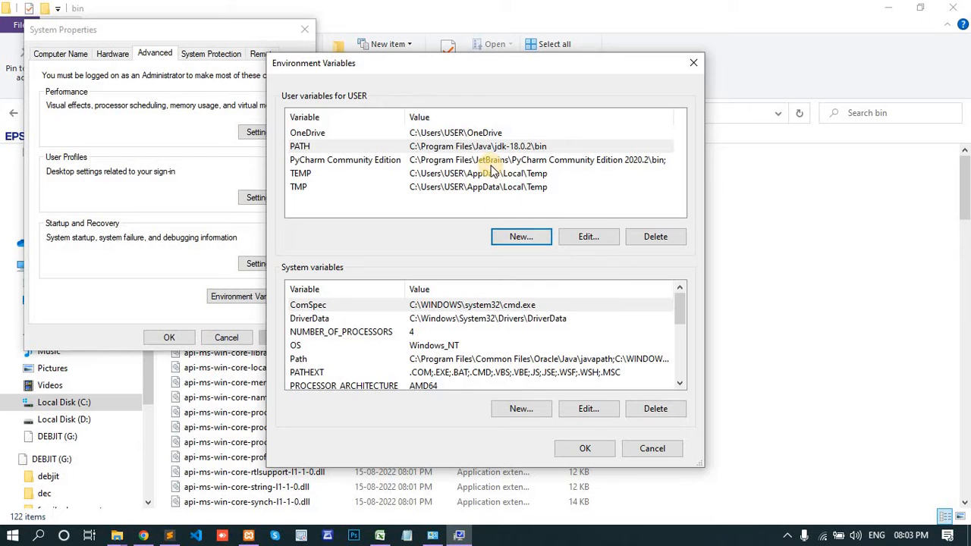
pyautogui.click(585, 449)
pyautogui.click(189, 339)
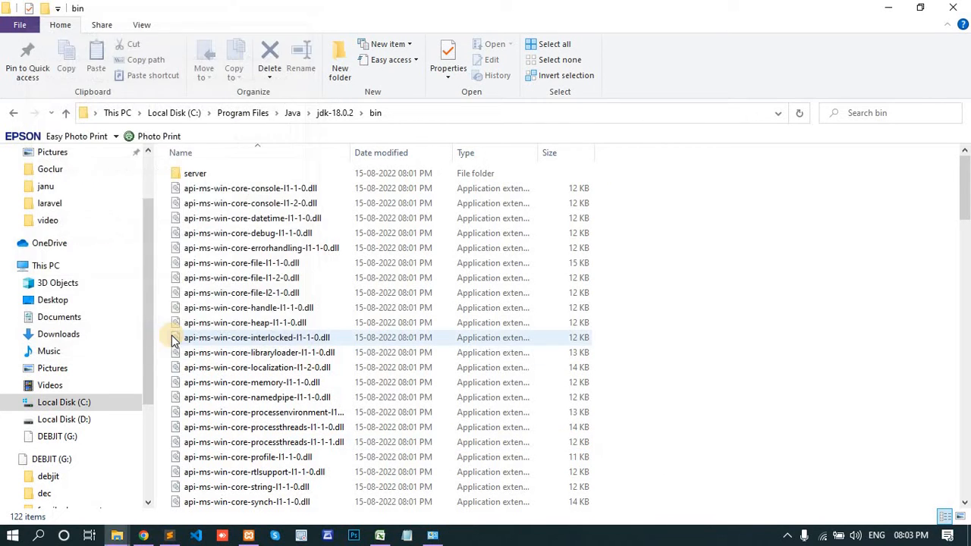
# Step: Open Command Prompt and run the javac command to check that the compiler is available
pyautogui.click(40, 536)
pyautogui.write('m')
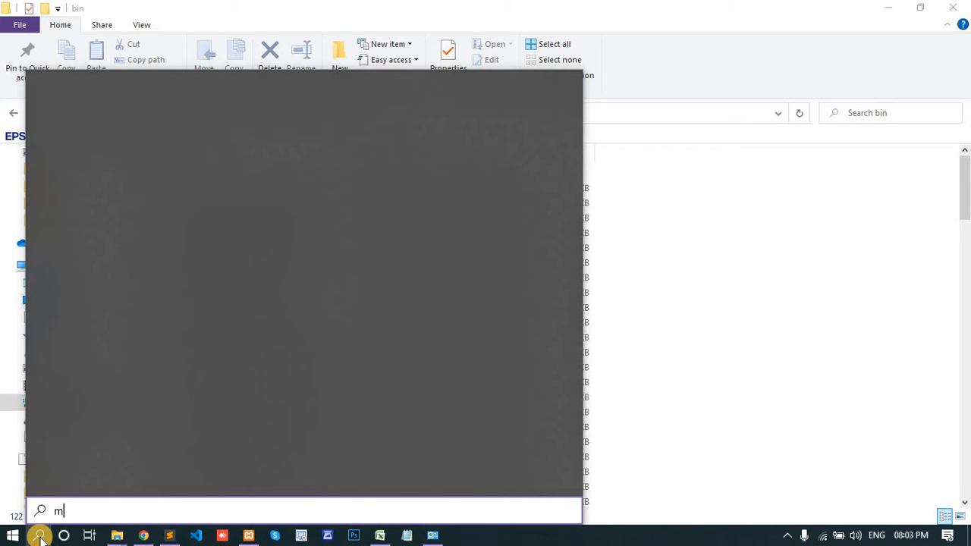
pyautogui.press('BackSpace')
pyautogui.write('cmd')
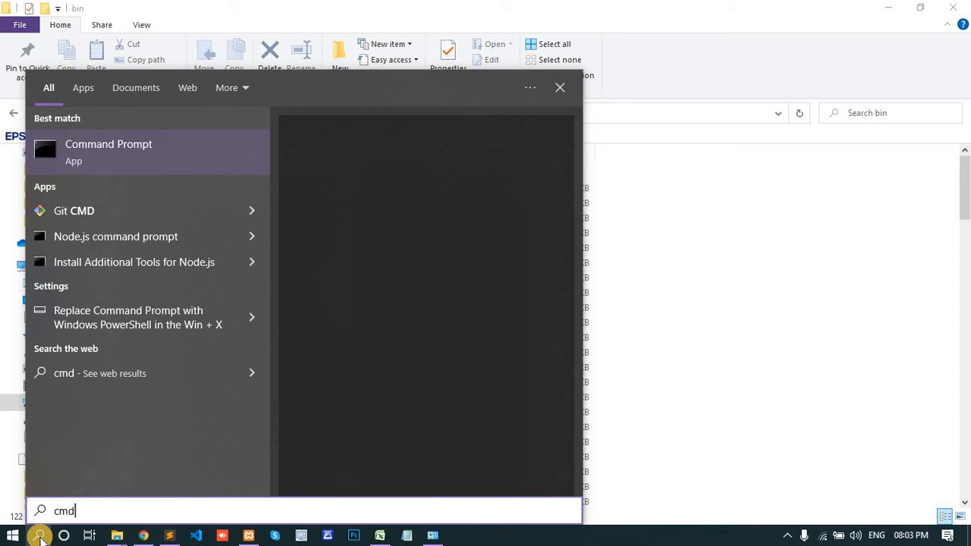
pyautogui.press('Return')
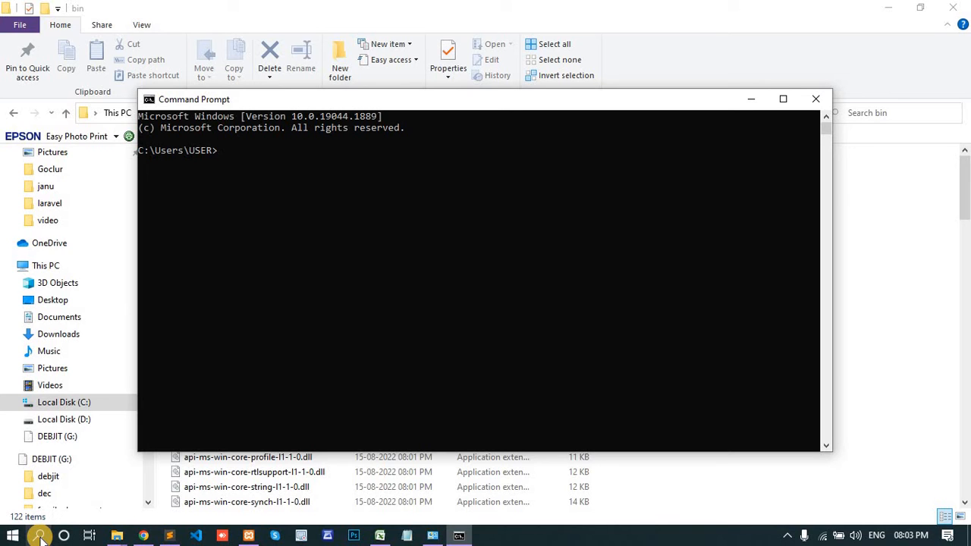
pyautogui.press('Return')
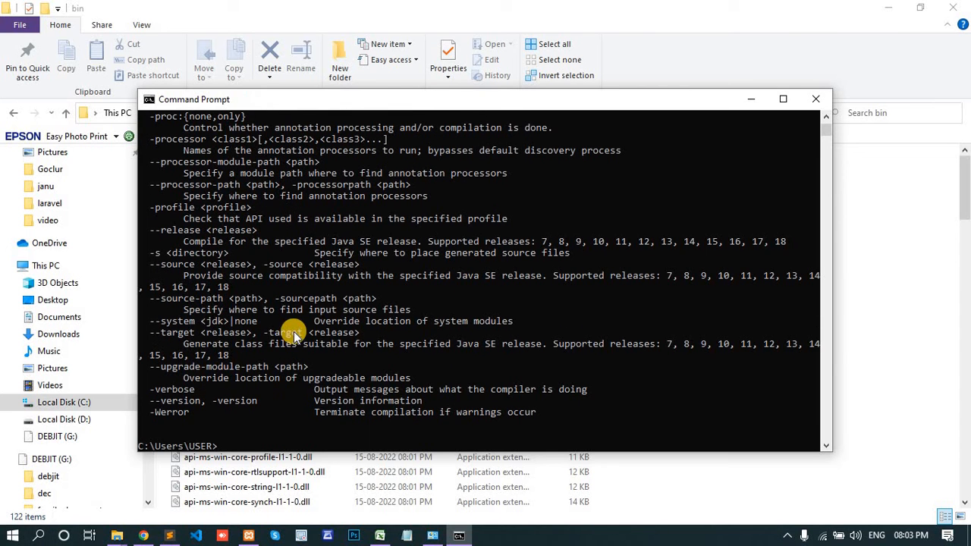
# Step: Open Notepad and start a Java program with the line public class hello{
pyautogui.click(415, 536)
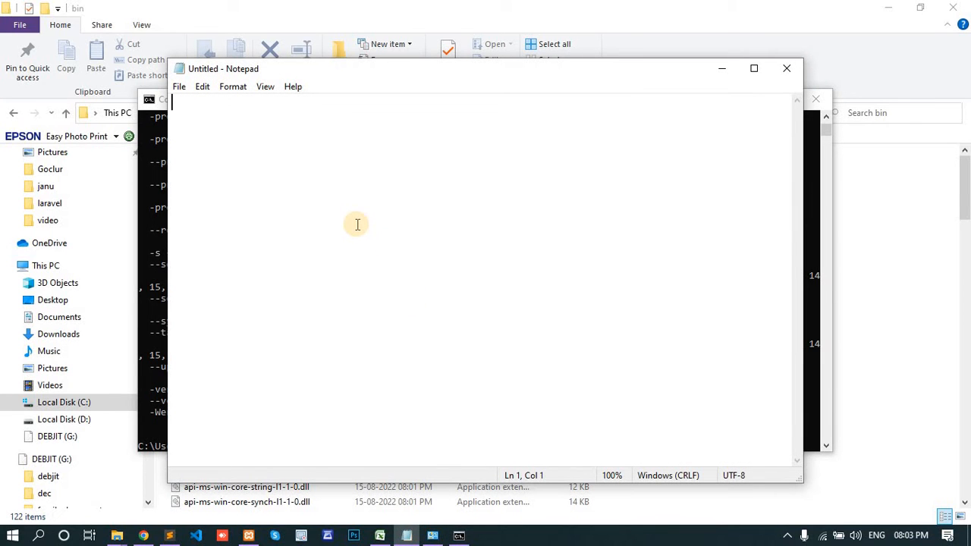
pyautogui.write('Public')
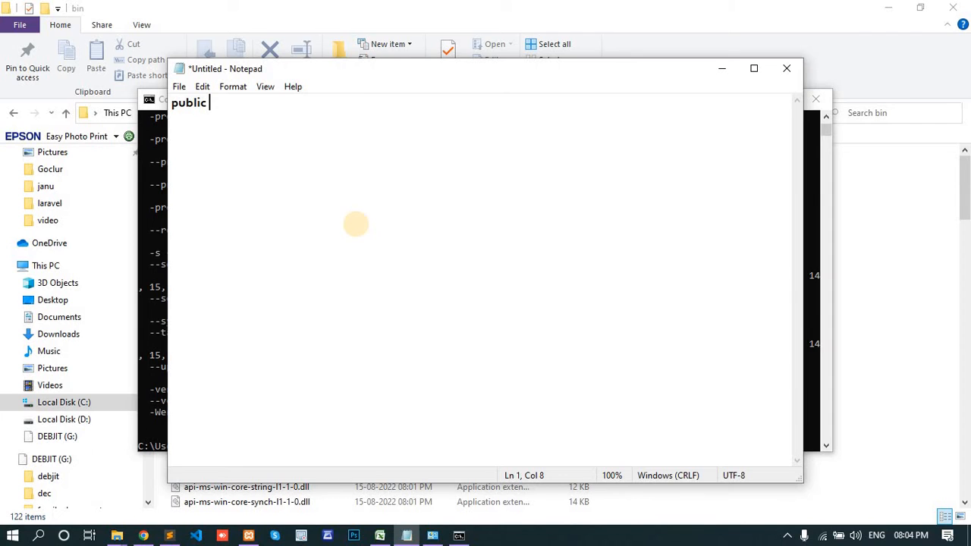
pyautogui.write('class hello')
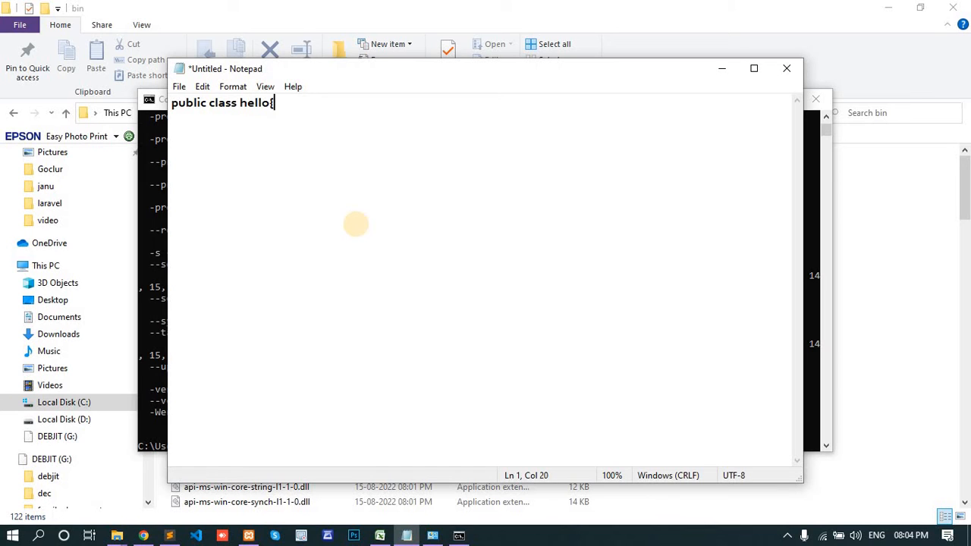
pyautogui.write('{')
pyautogui.press('Return')
# Step: Add the main method header, public static void main (String args[]) {, inside the hello class
pyautogui.write('public static voi')
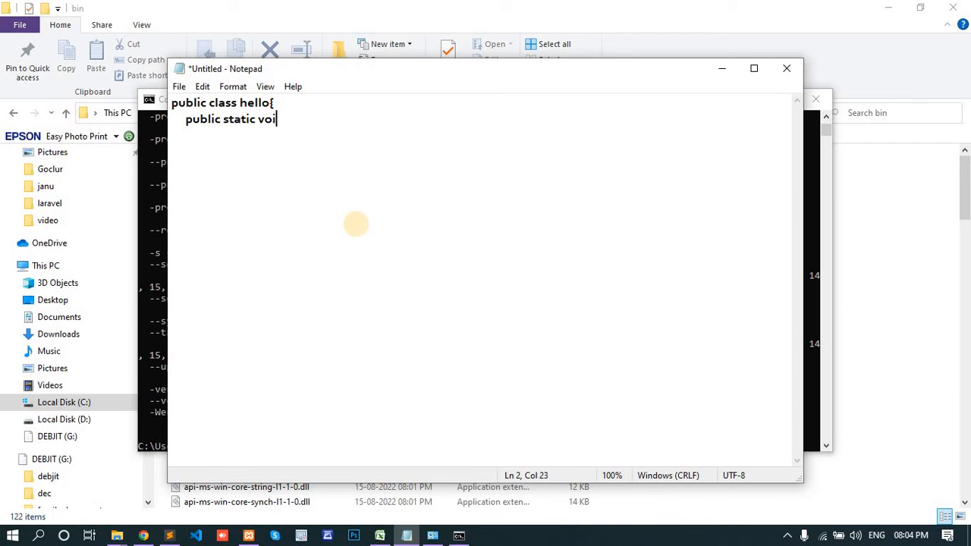
pyautogui.write('d mai')
pyautogui.write('n (String')
pyautogui.write(' ar')
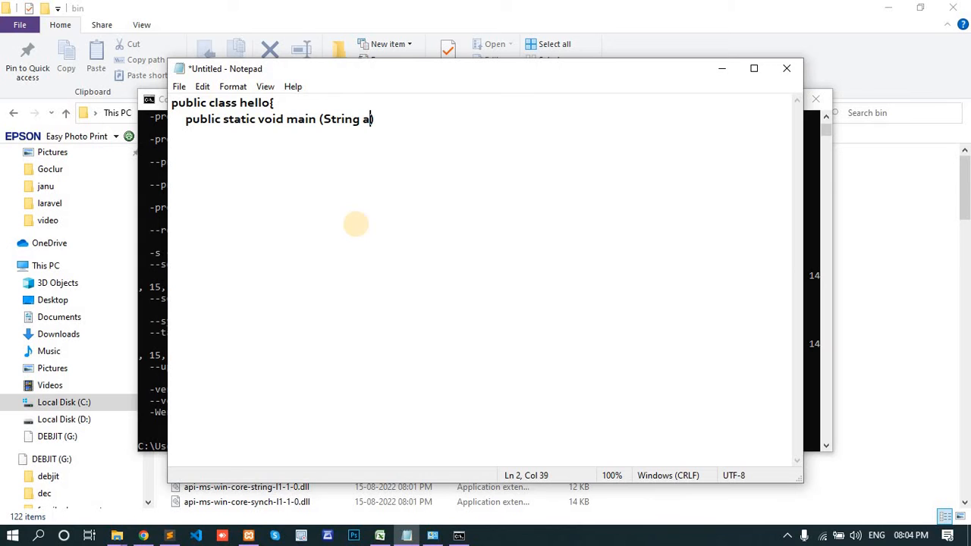
pyautogui.write('gs[')
pyautogui.click(413, 120)
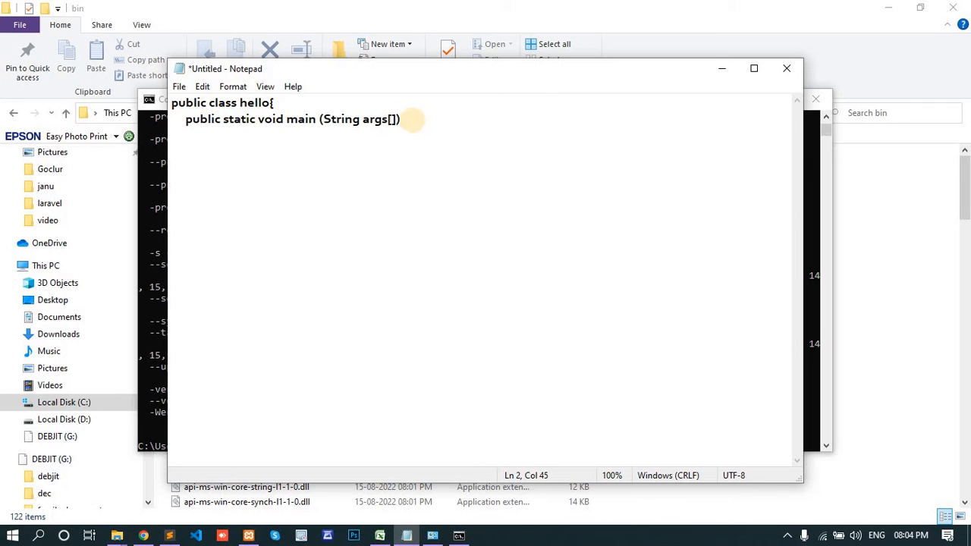
pyautogui.write('{')
# Step: Inside the main method, add the print statement System.out.println("hello world);
pyautogui.press('Return')
pyautogui.write('System.out.printl')
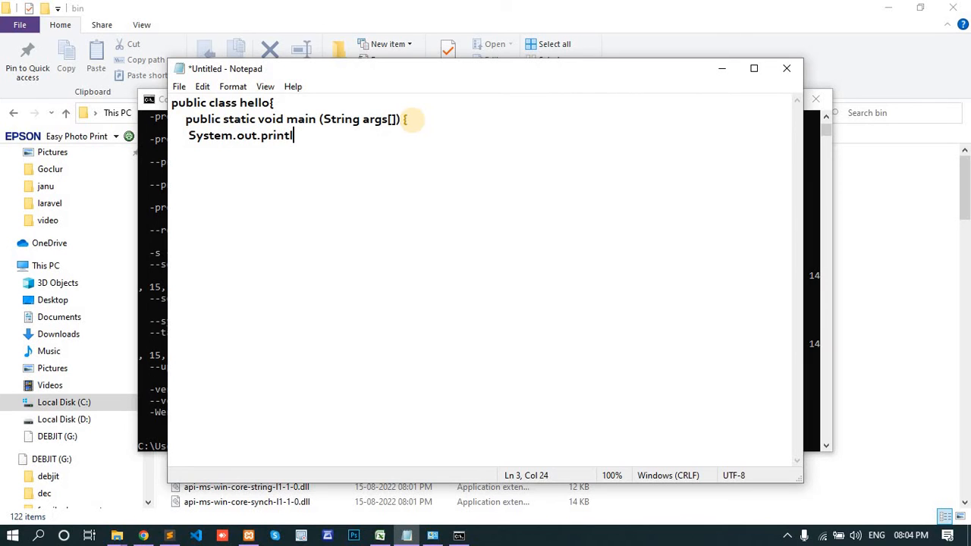
pyautogui.write('n')
pyautogui.press('Left')
pyautogui.press('Left')
pyautogui.write('"hello')
pyautogui.write('ld')
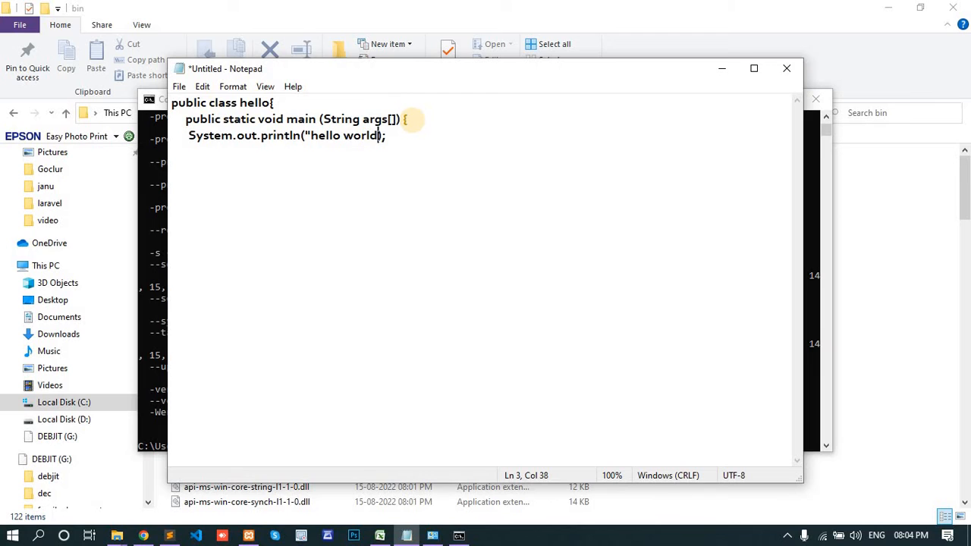
# Step: Close the main method and the hello class with a closing brace on separate lines
pyautogui.click(420, 133)
pyautogui.press('Return')
pyautogui.write('}')
pyautogui.press('Return')
pyautogui.write('}')
# Step: Save the program as hello.java directly on Local Disk (D:)
pyautogui.hotkey('ctrl', 's')
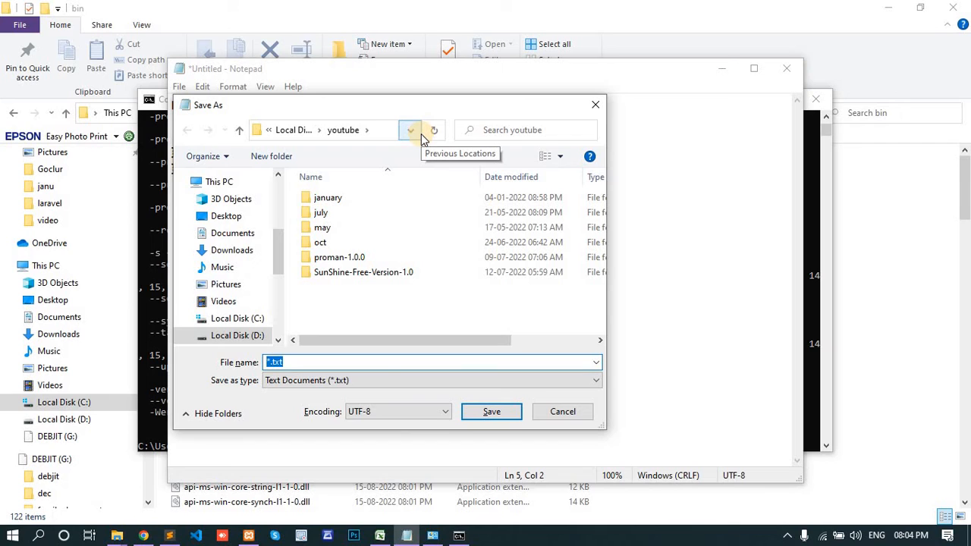
pyautogui.write('hello')
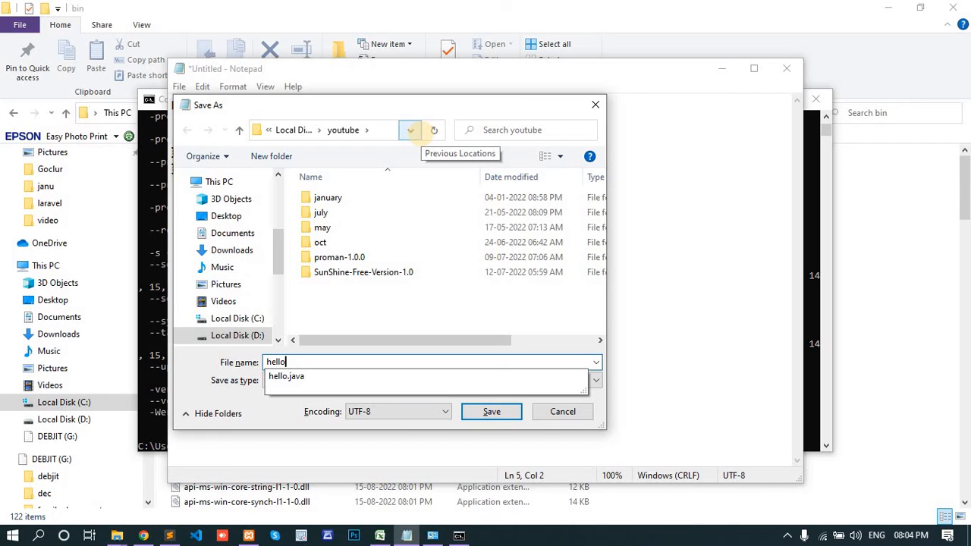
pyautogui.write('.java')
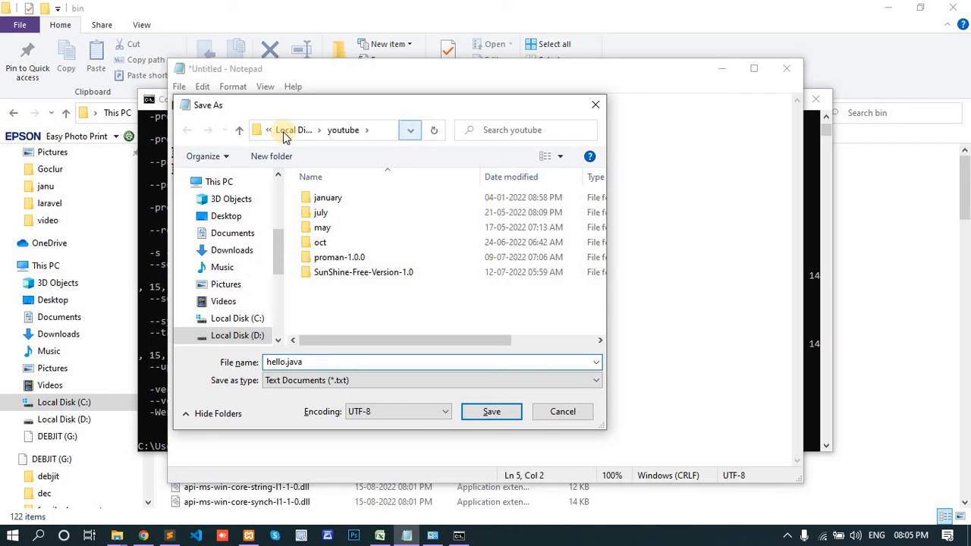
pyautogui.click(285, 133)
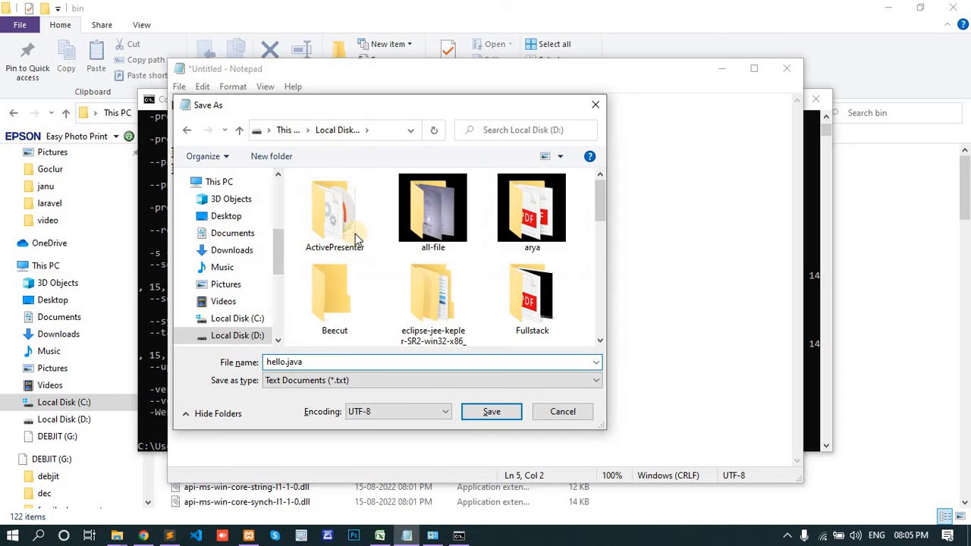
pyautogui.scroll(-10, 346, 256)
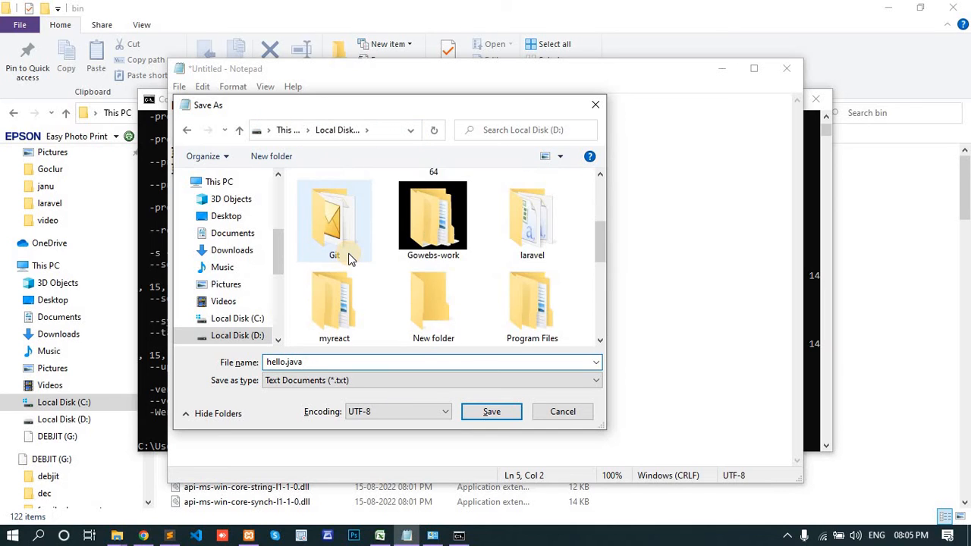
pyautogui.click(491, 414)
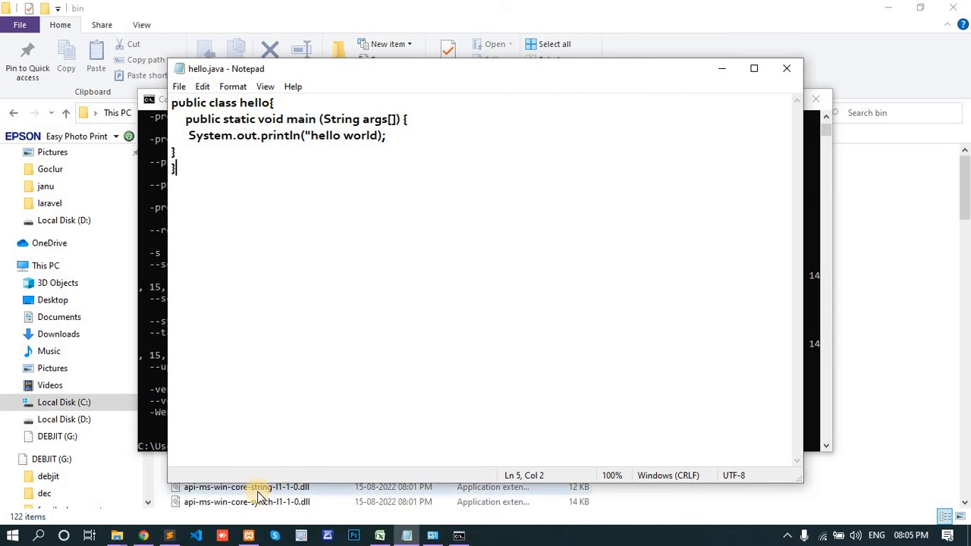
# Step: In Command Prompt, change to drive D: and compile the program with javac hello.java
pyautogui.moveTo(406, 536)
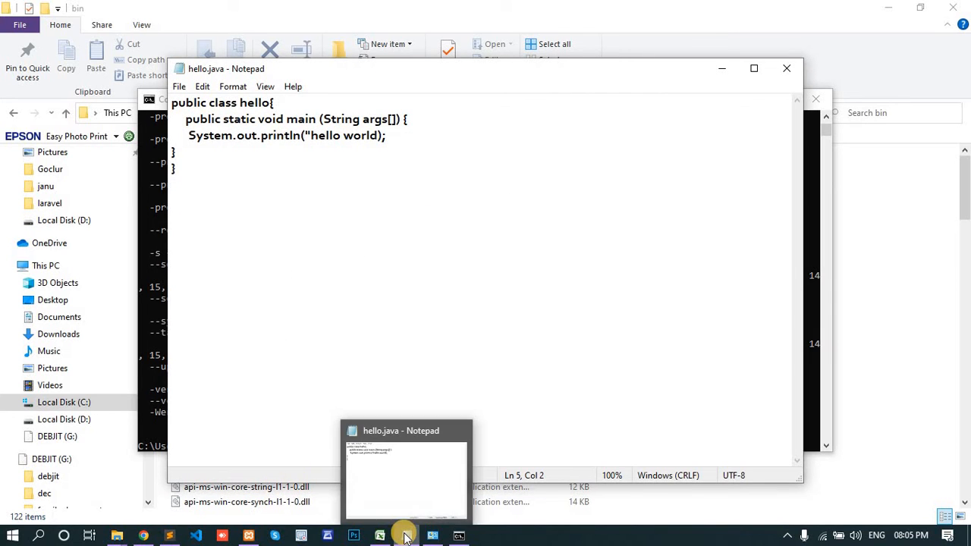
pyautogui.click(458, 535)
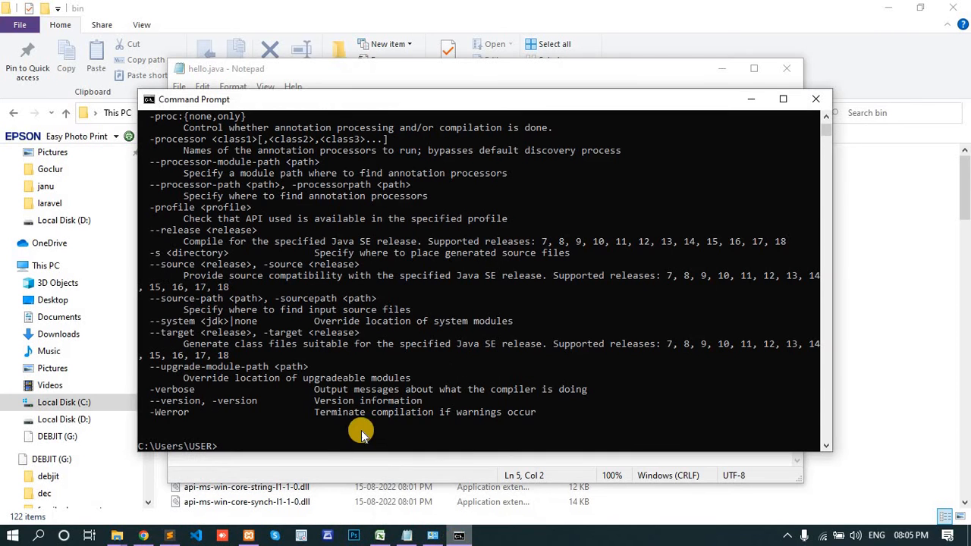
pyautogui.write('d')
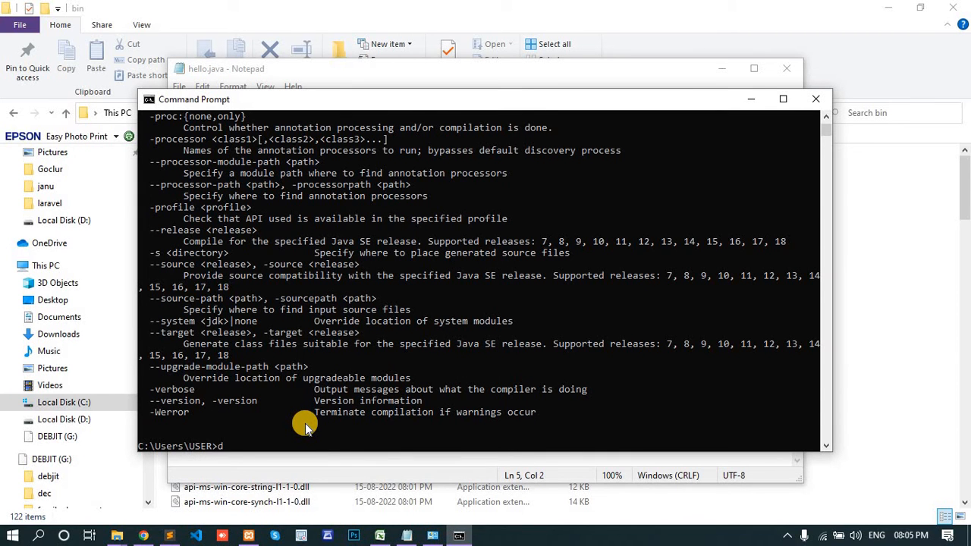
pyautogui.write(':')
pyautogui.press('Return')
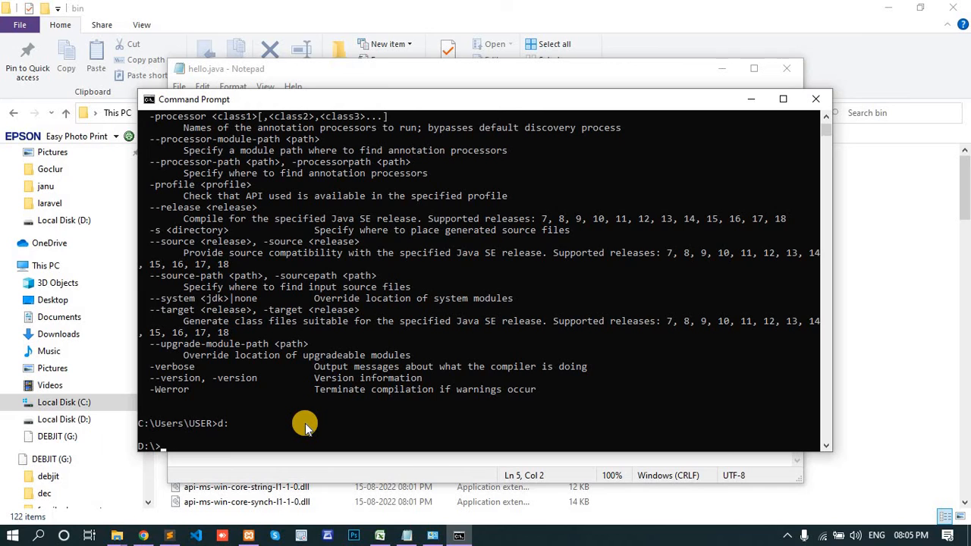
pyautogui.write('javac hello.java')
pyautogui.press('Return')
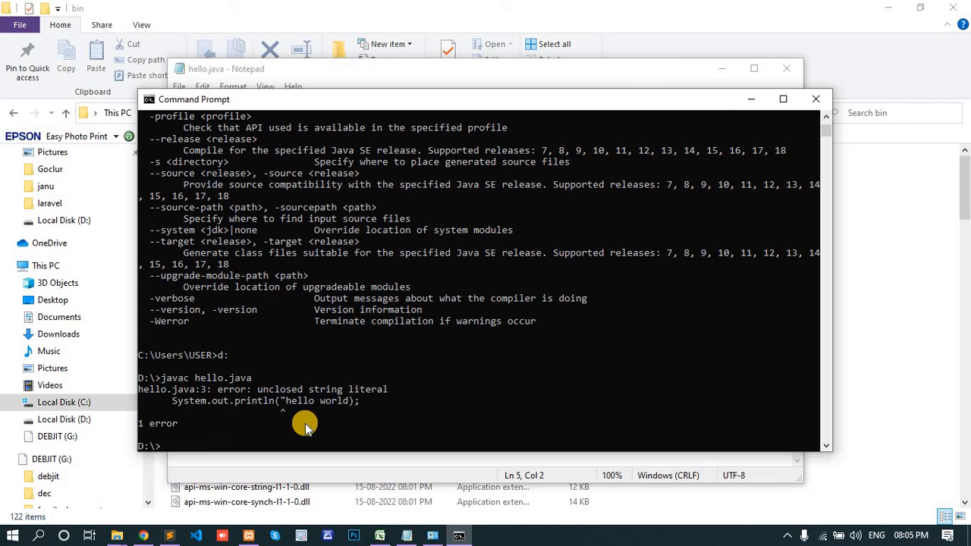
# Step: In Notepad, add the missing closing quotation mark after hello world in the println statement and save hello.java
pyautogui.hotkey('alt', 'Tab')
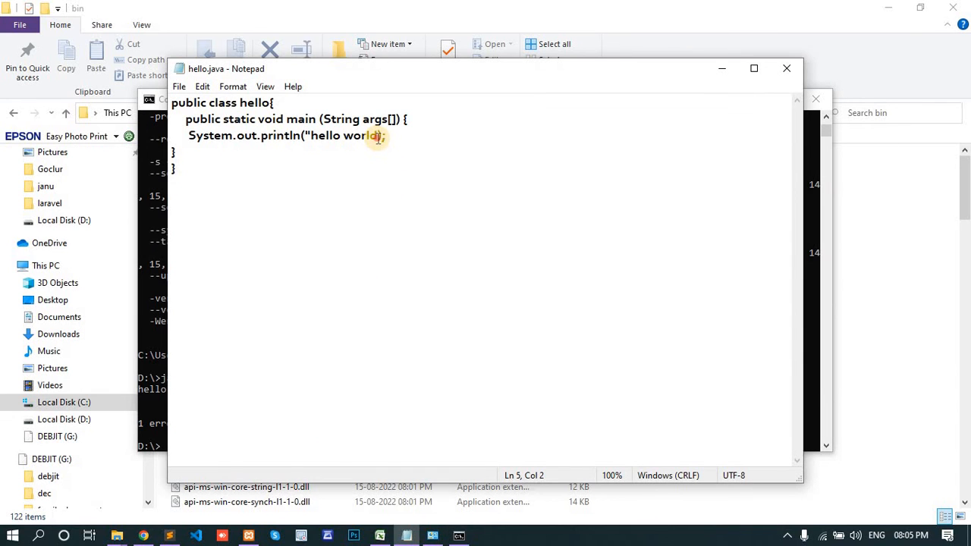
pyautogui.click(378, 136)
pyautogui.write('"')
pyautogui.hotkey('ctrl', 's')
# Step: Back in Command Prompt, recompile hello.java with javac and run the program with java hello
pyautogui.hotkey('alt', 'Tab')
pyautogui.press('Up')
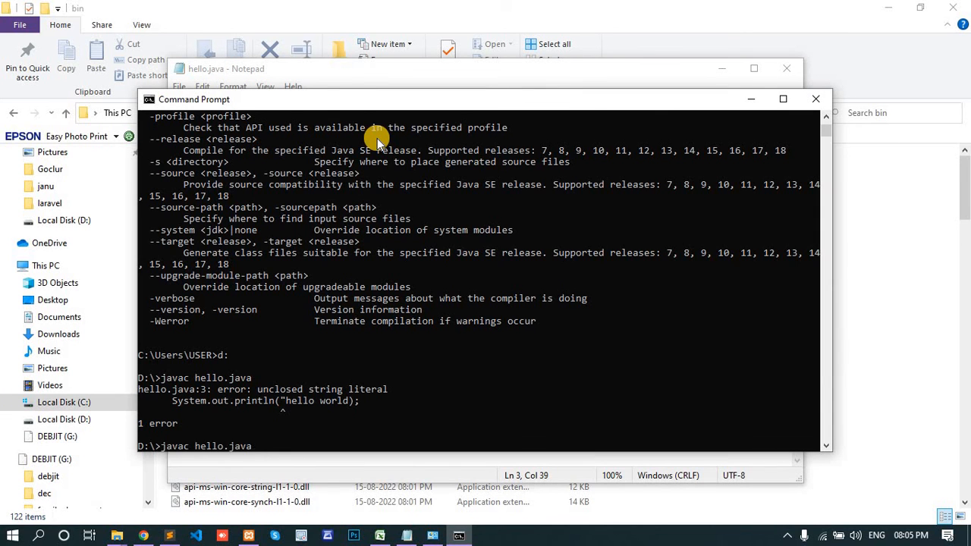
pyautogui.press('Return')
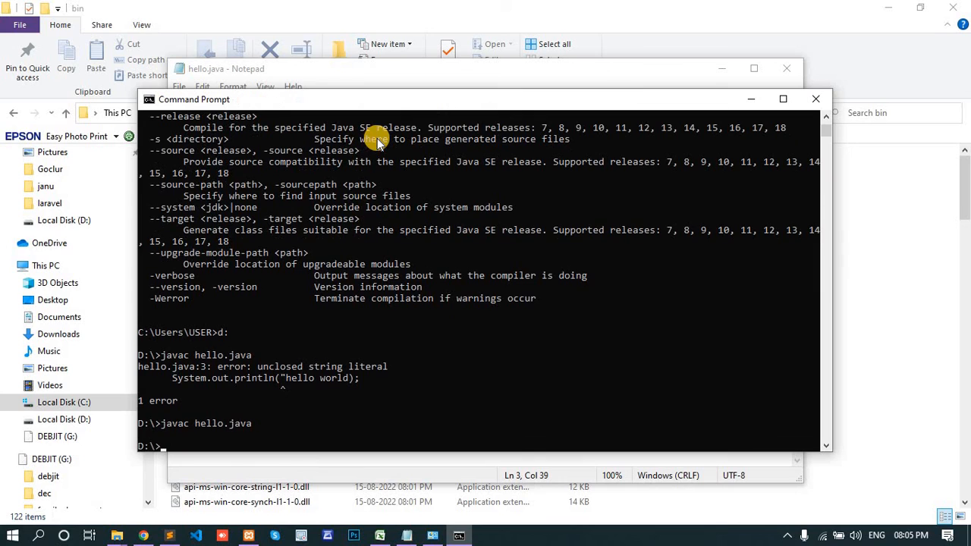
pyautogui.write('java hello')
pyautogui.press('Return')
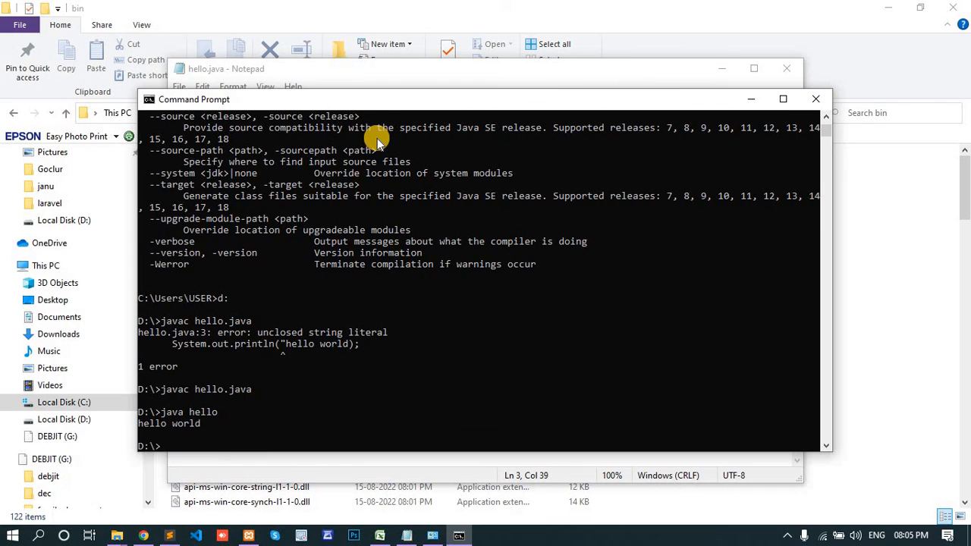
pyautogui.scroll(1, 176, 436)
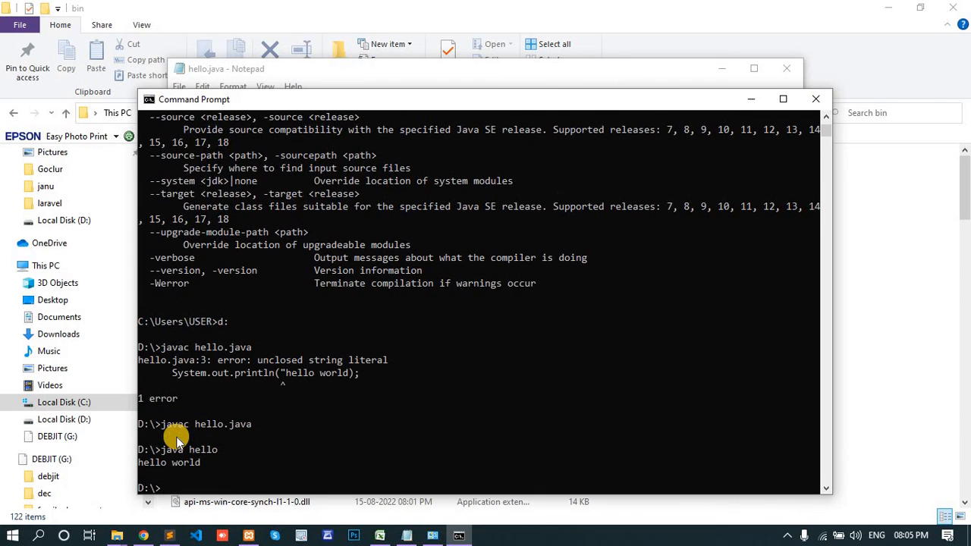